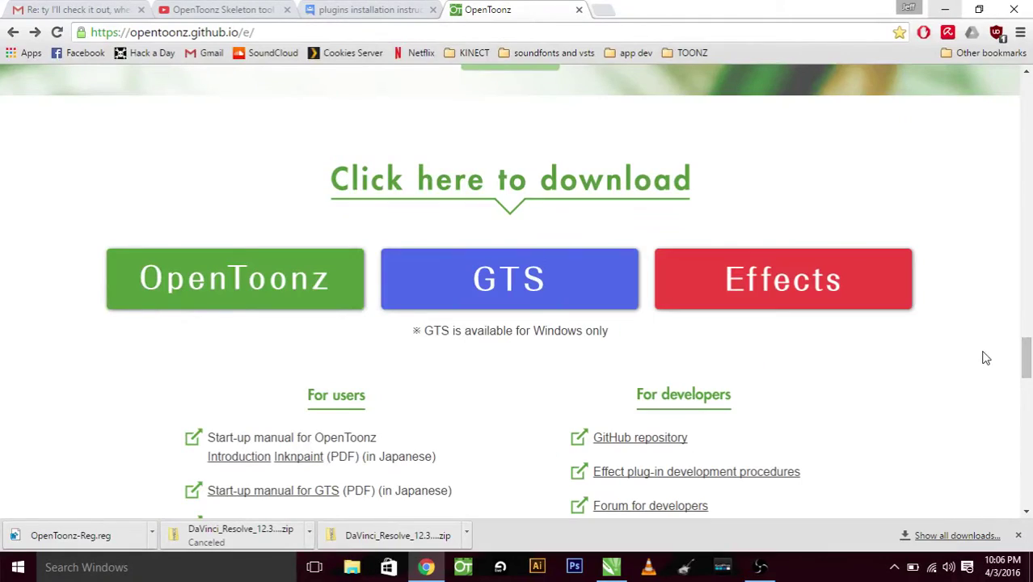
- Scroll the opentoonz.github.io page to the download section with the OpenToonz, GTS and Effects options
{"action": "left_click_drag", "start_coordinate": [1027, 356], "coordinate": [1028, 117]}
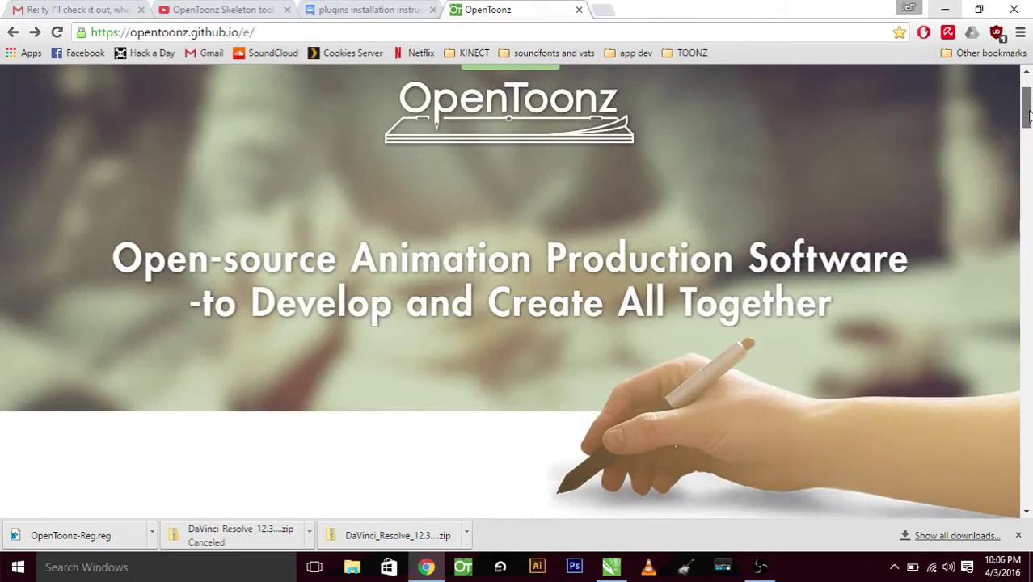
{"action": "left_click_drag", "start_coordinate": [1028, 117], "coordinate": [1028, 367]}
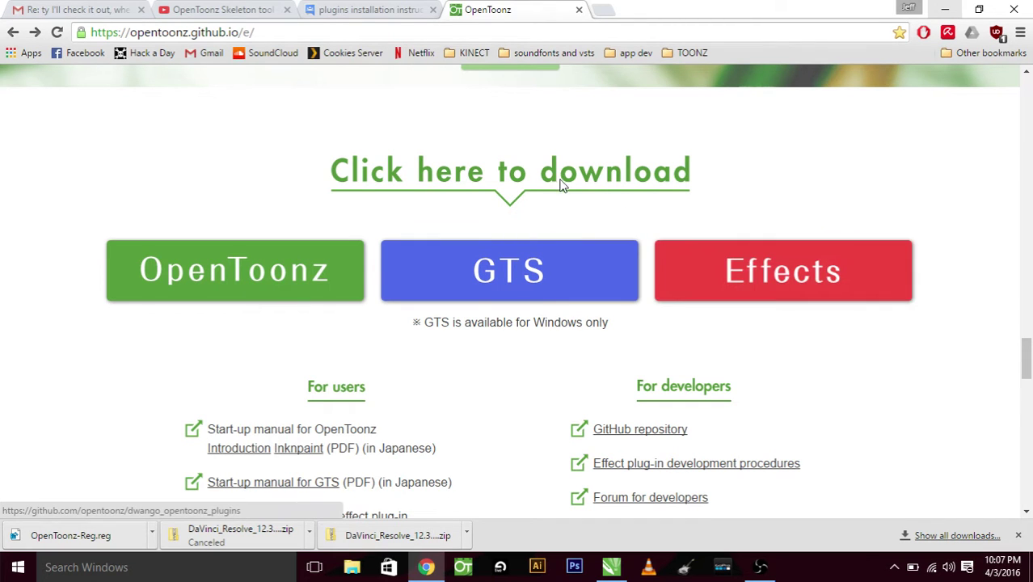
- Follow the red Effects download link to the dwango_opentoonz_plugins GitHub repository
{"action": "left_click", "coordinate": [720, 283]}
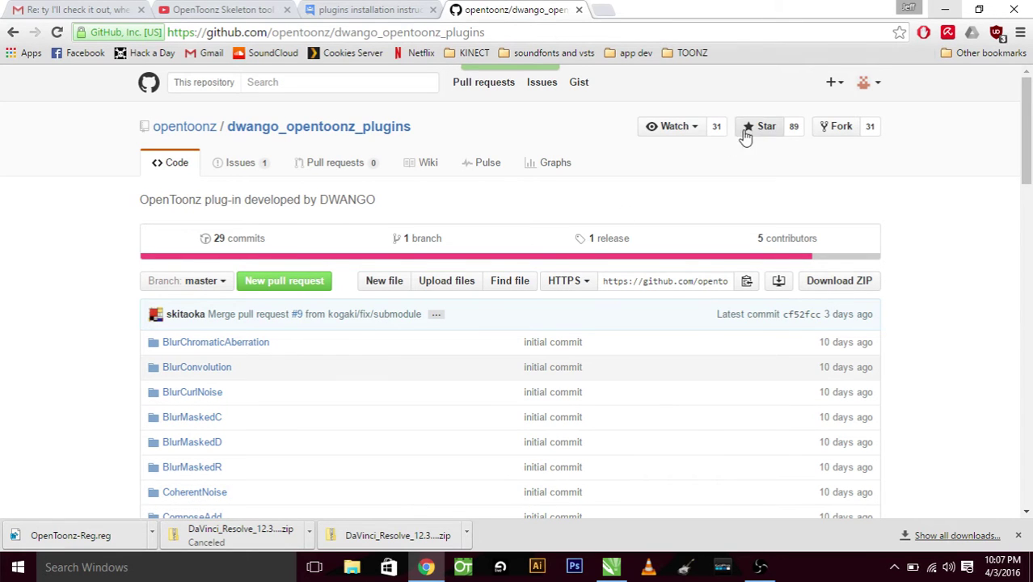
- Minimize Chrome and open the OPENTOONZ INFO > INSTALLATION DATA folder in File Explorer
{"action": "left_click", "coordinate": [945, 8]}
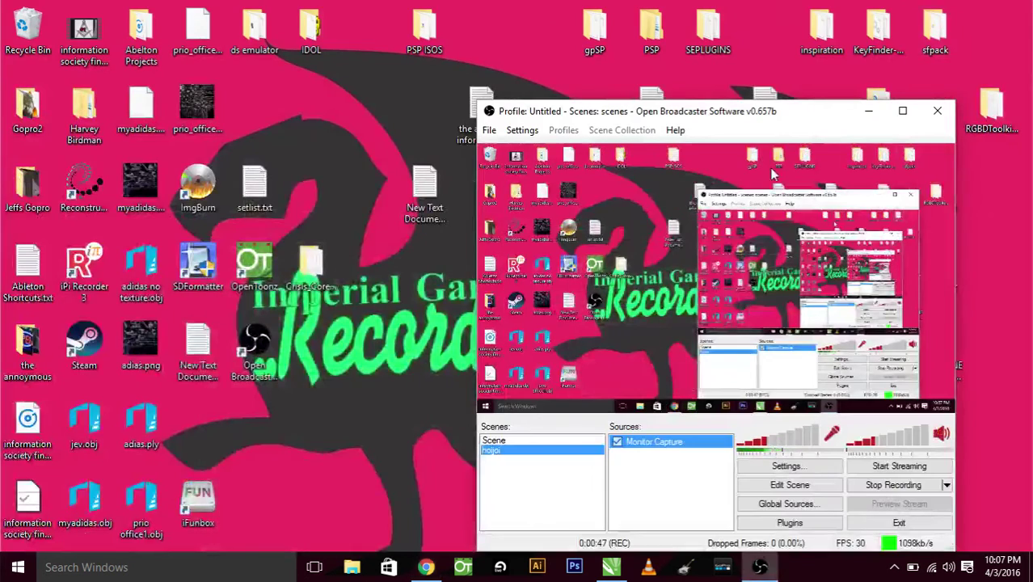
{"action": "left_click", "coordinate": [868, 111]}
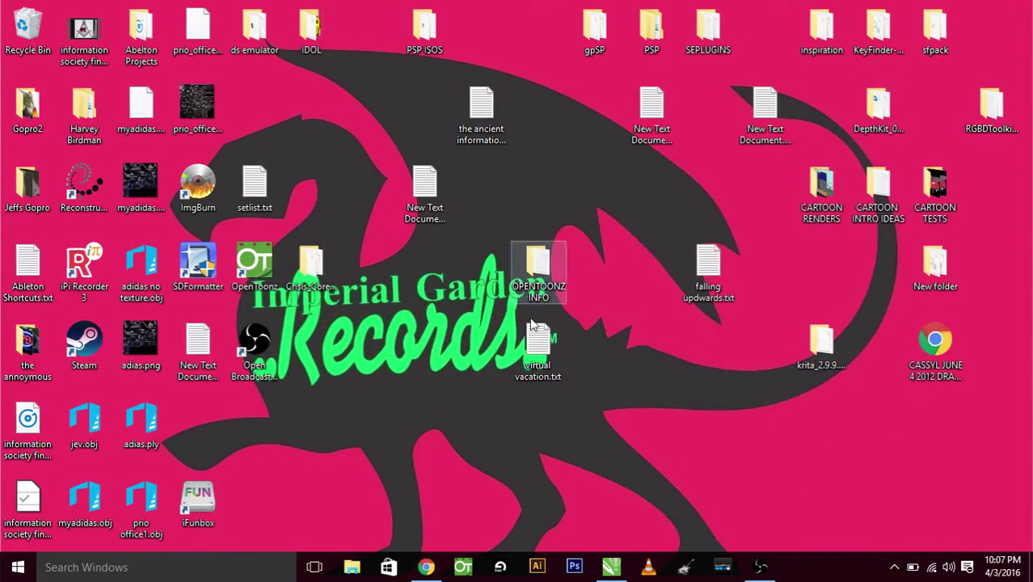
{"action": "double_click", "coordinate": [531, 289]}
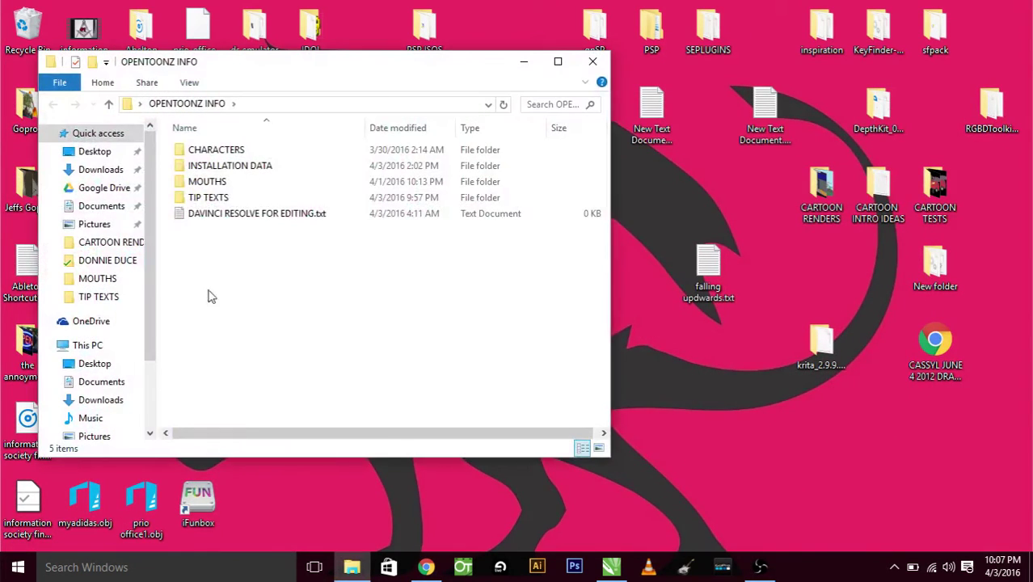
{"action": "left_click", "coordinate": [199, 168]}
{"action": "double_click", "coordinate": [199, 167]}
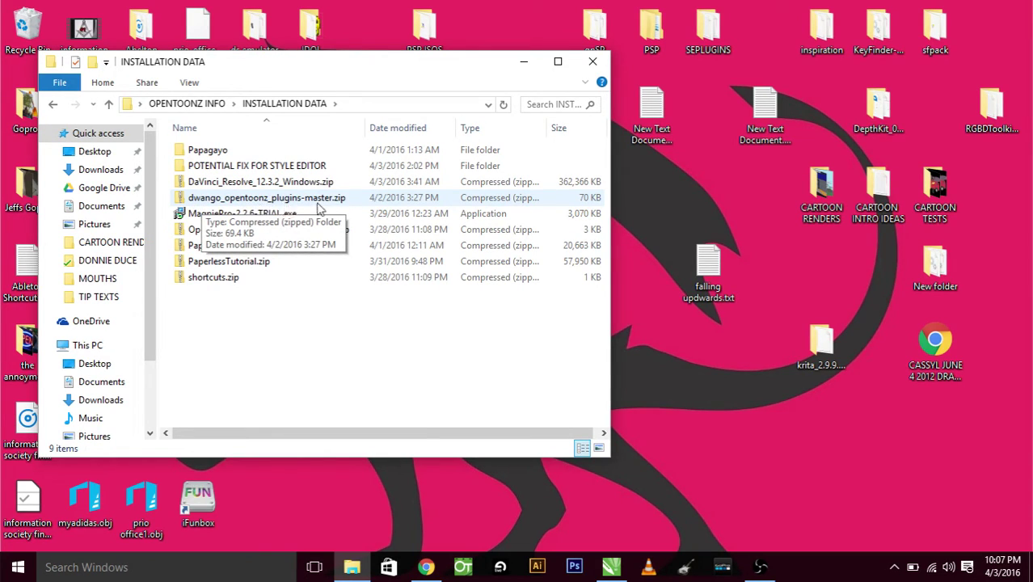
- Open dwango_opentoonz_plugins-master.zip and its inner folder, and select all 29 plugin items
{"action": "double_click", "coordinate": [329, 202]}
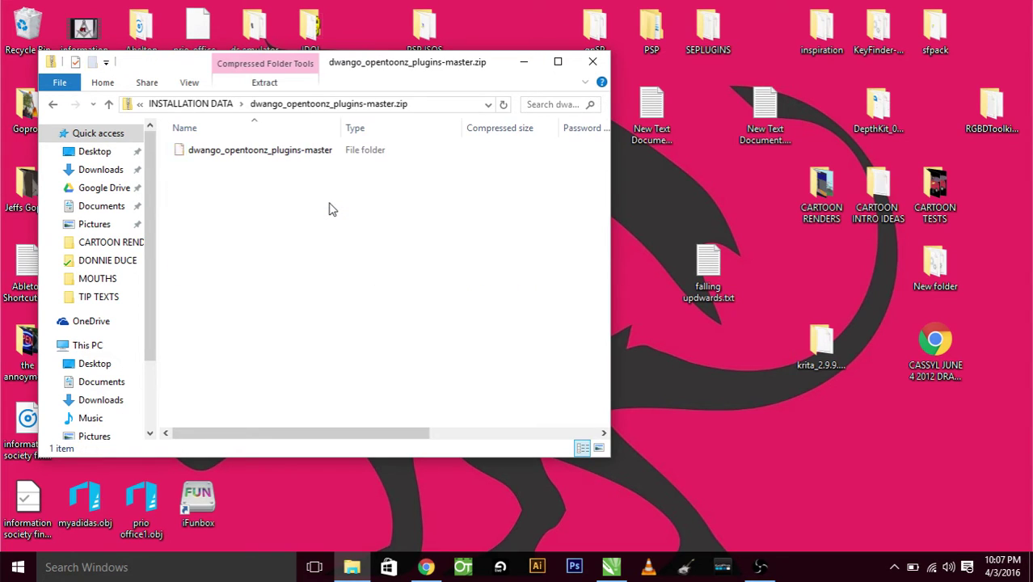
{"action": "left_click", "coordinate": [230, 160]}
{"action": "double_click", "coordinate": [230, 160]}
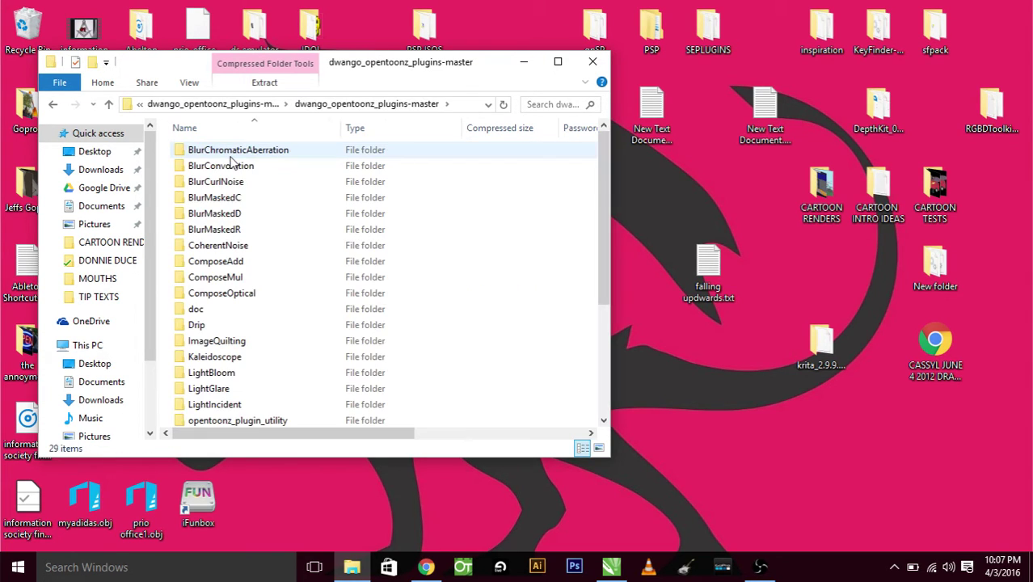
{"action": "left_click_drag", "start_coordinate": [169, 147], "coordinate": [246, 432]}
{"action": "right_click", "coordinate": [217, 372]}
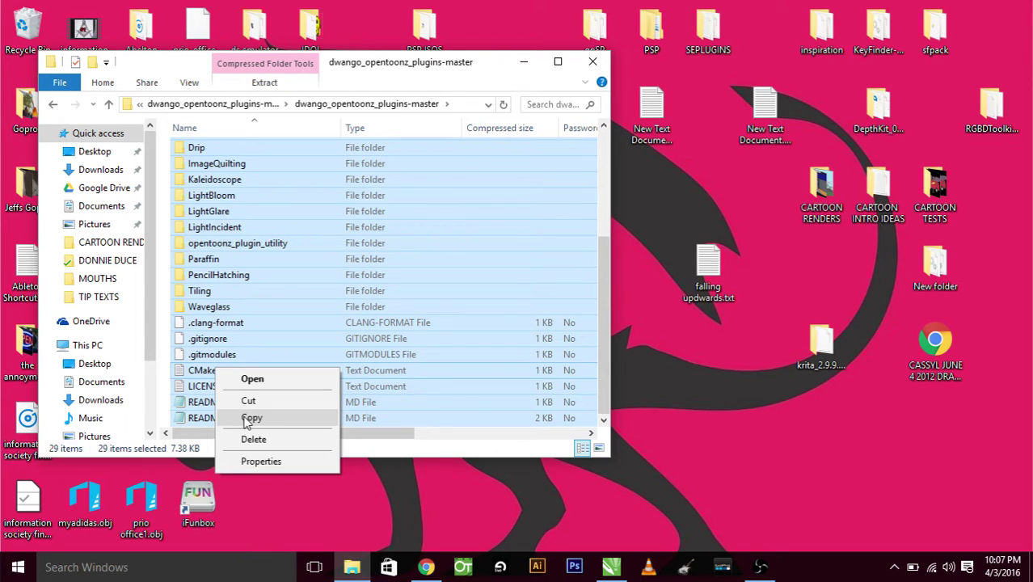
{"action": "left_click", "coordinate": [164, 359]}
- Go to C:\OpenToonz 1.0 stuff\plugins and scroll its 29 plugin items, including Kaleidoscope
{"action": "left_click", "coordinate": [165, 358]}
{"action": "left_click", "coordinate": [108, 349]}
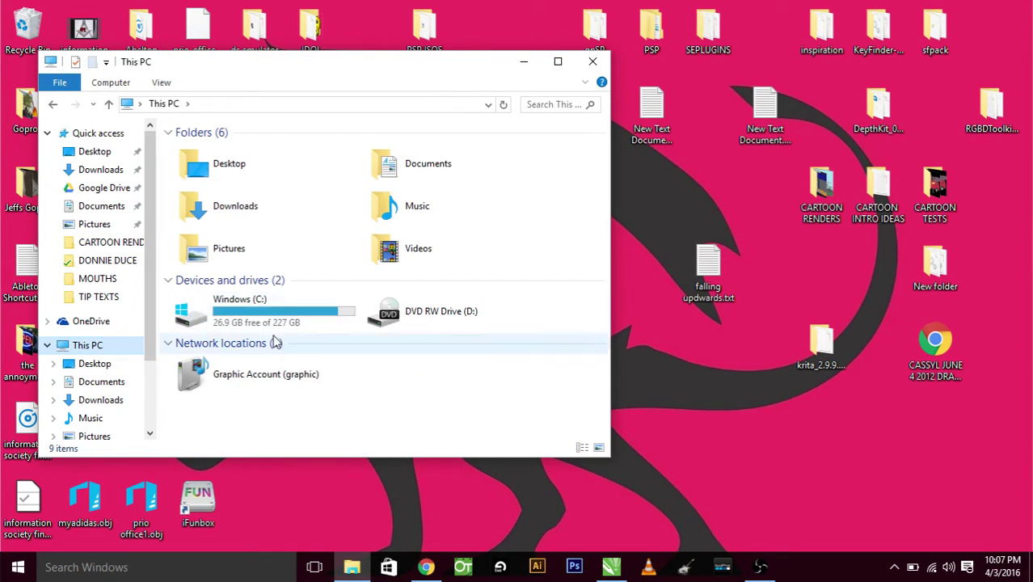
{"action": "double_click", "coordinate": [261, 323]}
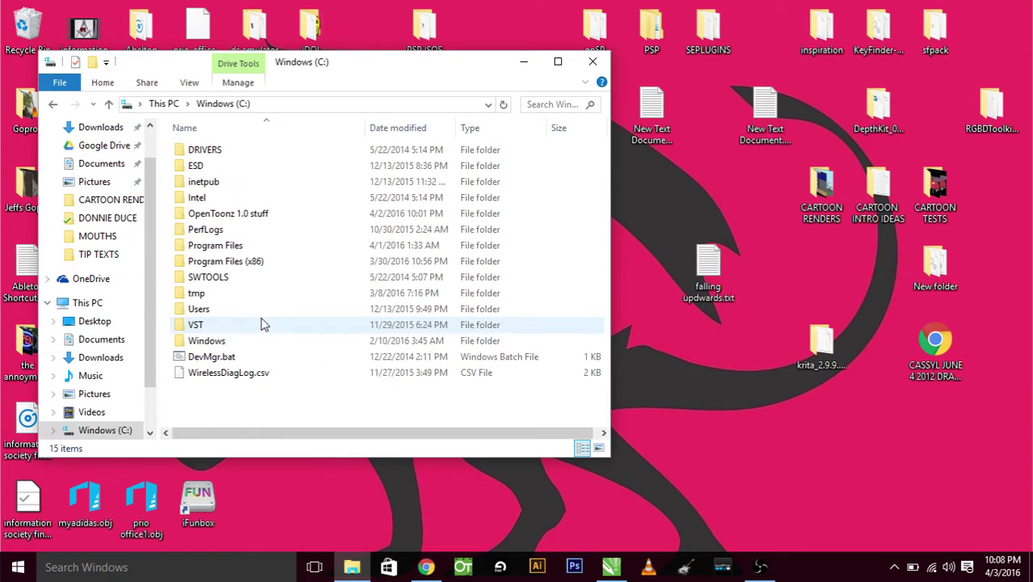
{"action": "double_click", "coordinate": [228, 219]}
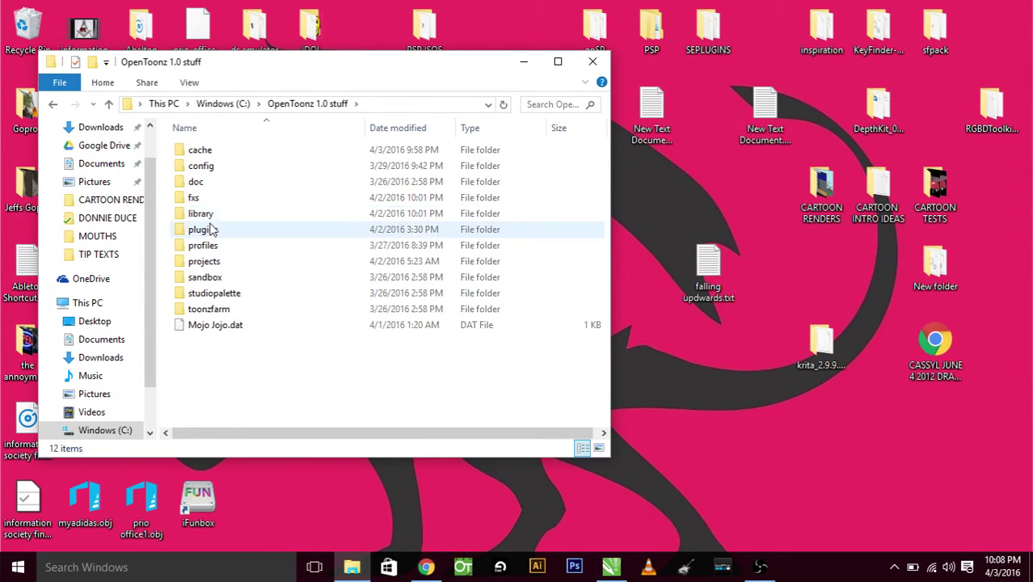
{"action": "double_click", "coordinate": [202, 230]}
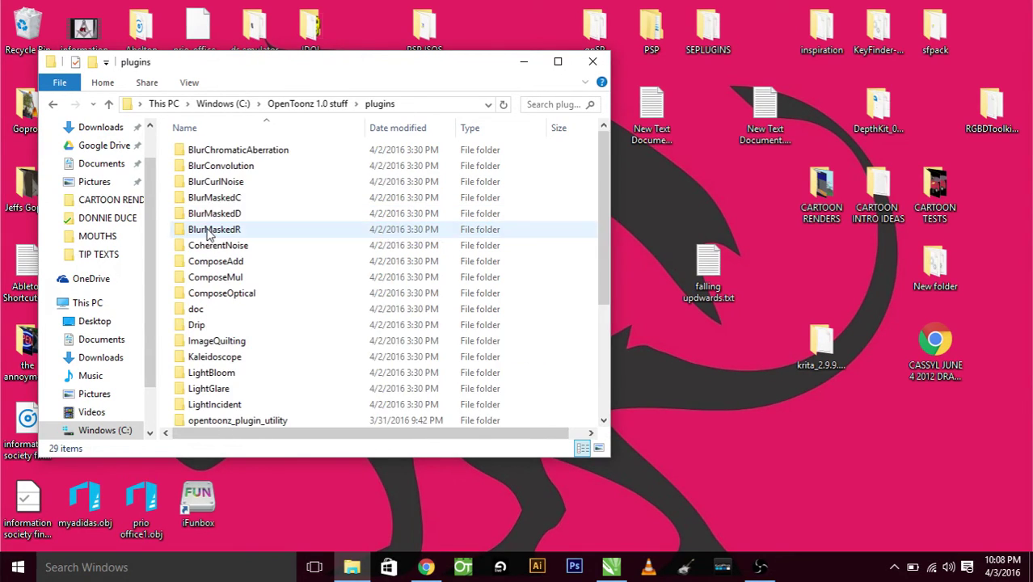
{"action": "right_click", "coordinate": [161, 309]}
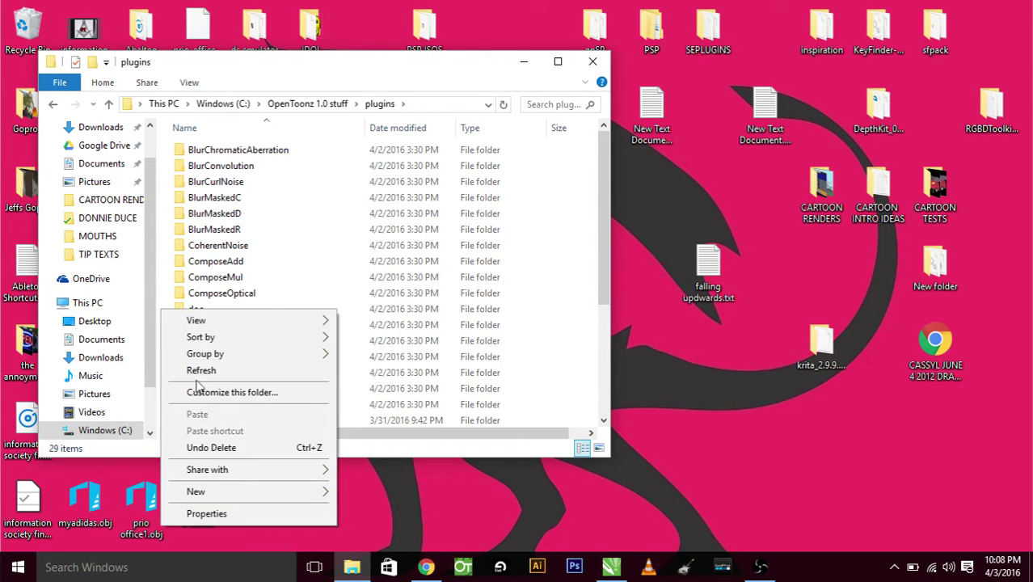
{"action": "left_click", "coordinate": [166, 258]}
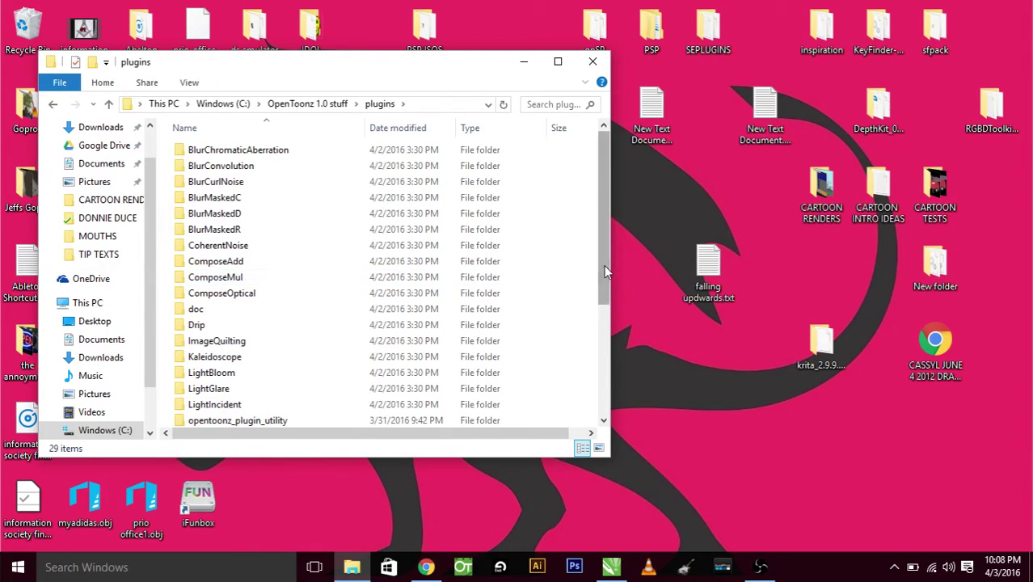
{"action": "left_click_drag", "start_coordinate": [603, 263], "coordinate": [604, 408]}
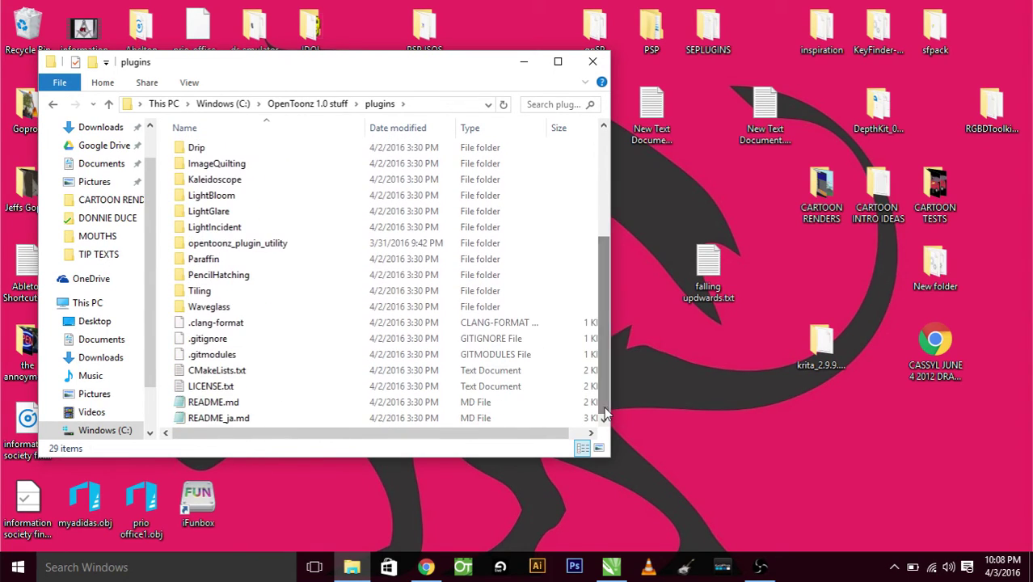
- Launch OpenToonz and sketch a head outline, an eye and a mouth with the Brush Tool
{"action": "left_click", "coordinate": [463, 568]}
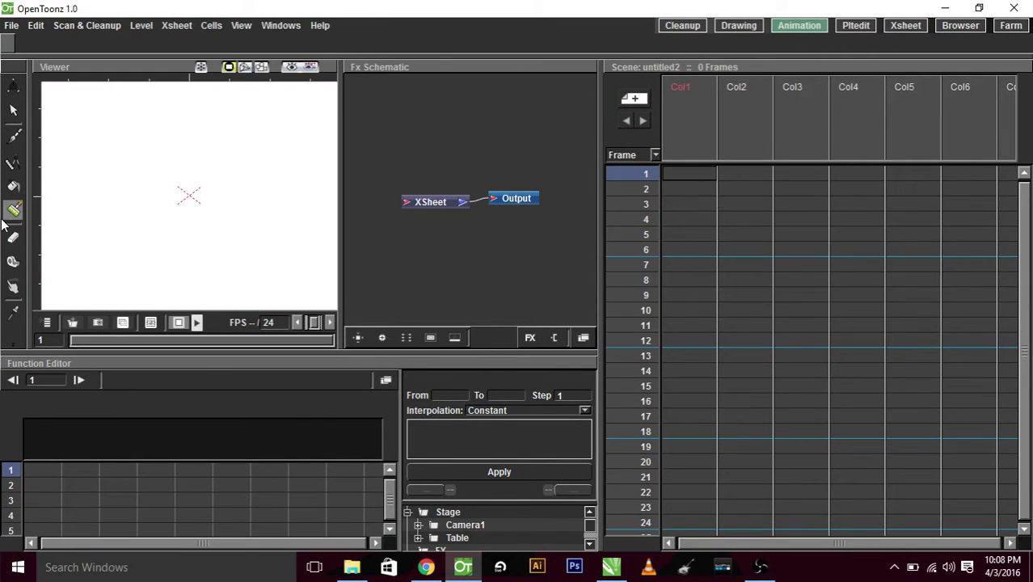
{"action": "left_click", "coordinate": [15, 139]}
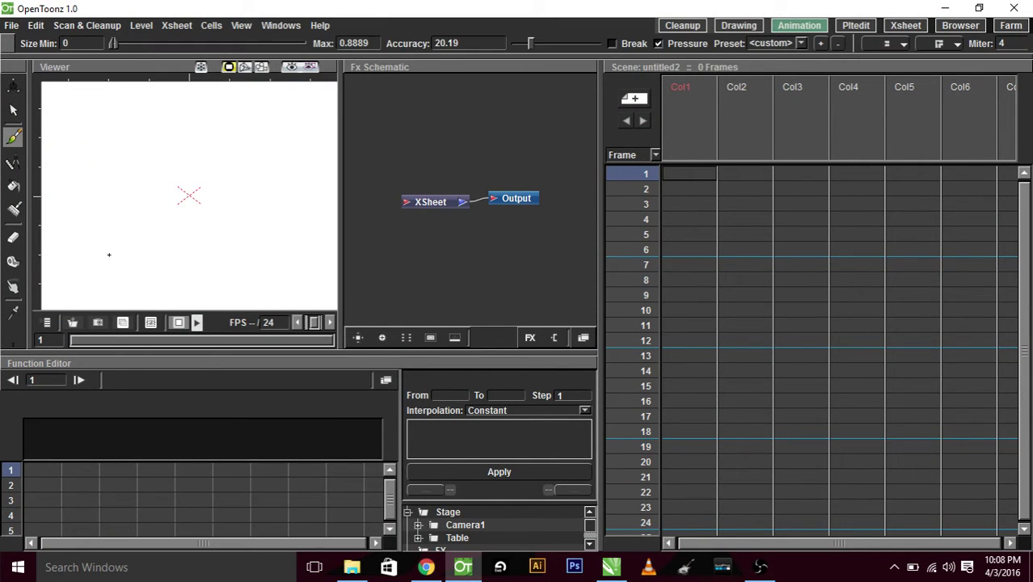
{"action": "mouse_move", "coordinate": [109, 255]}
{"action": "left_mouse_down"}
{"action": "mouse_move", "coordinate": [102, 225]}
{"action": "mouse_move", "coordinate": [121, 121]}
{"action": "mouse_move", "coordinate": [181, 110]}
{"action": "mouse_move", "coordinate": [194, 236]}
{"action": "mouse_move", "coordinate": [175, 256]}
{"action": "mouse_move", "coordinate": [111, 255]}
{"action": "mouse_move", "coordinate": [97, 287]}
{"action": "mouse_move", "coordinate": [151, 312]}
{"action": "mouse_move", "coordinate": [213, 301]}
{"action": "mouse_move", "coordinate": [192, 258]}
{"action": "left_mouse_up"}
{"action": "mouse_move", "coordinate": [137, 135]}
{"action": "left_mouse_down"}
{"action": "mouse_move", "coordinate": [145, 161]}
{"action": "mouse_move", "coordinate": [140, 134]}
{"action": "mouse_move", "coordinate": [159, 166]}
{"action": "mouse_move", "coordinate": [173, 167]}
{"action": "mouse_move", "coordinate": [158, 141]}
{"action": "left_mouse_up"}
{"action": "mouse_move", "coordinate": [139, 183]}
{"action": "left_mouse_down"}
{"action": "mouse_move", "coordinate": [155, 272]}
{"action": "mouse_move", "coordinate": [177, 253]}
{"action": "mouse_move", "coordinate": [176, 220]}
{"action": "mouse_move", "coordinate": [168, 235]}
{"action": "mouse_move", "coordinate": [141, 233]}
{"action": "mouse_move", "coordinate": [121, 212]}
{"action": "left_mouse_up"}
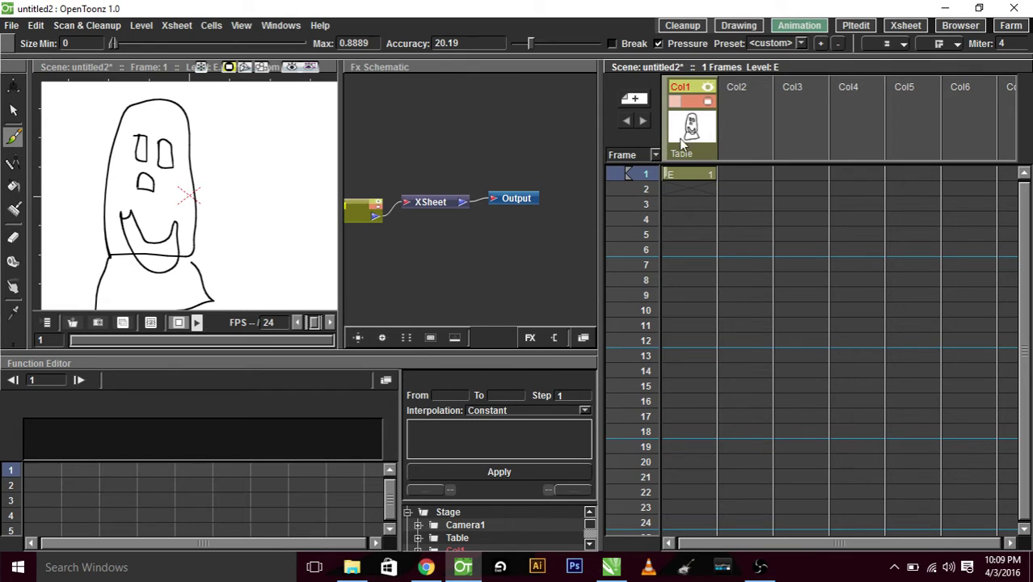
{"action": "left_click", "coordinate": [856, 28]}
{"action": "left_click", "coordinate": [801, 26]}
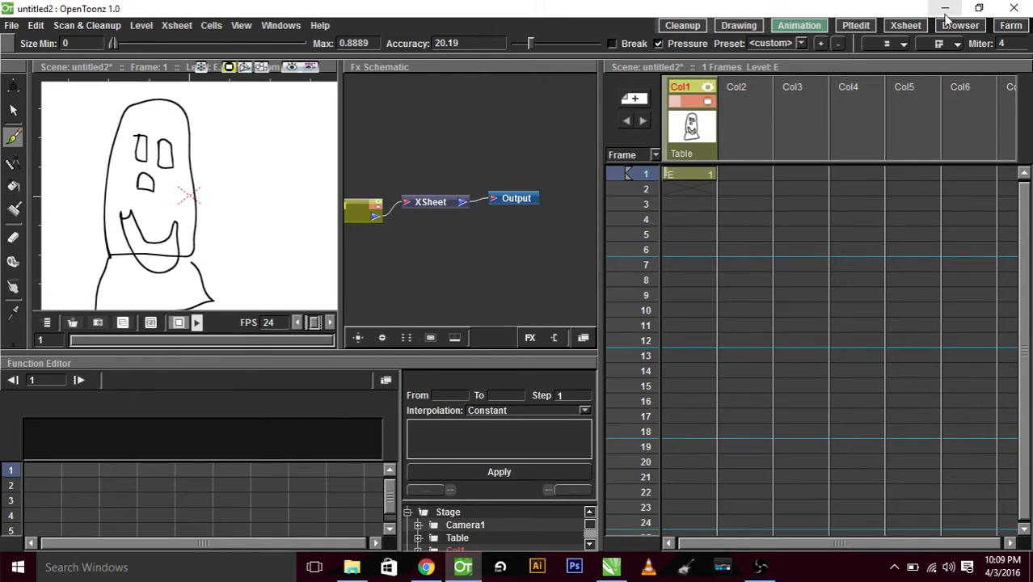
{"action": "left_click", "coordinate": [854, 27]}
{"action": "left_click", "coordinate": [799, 26]}
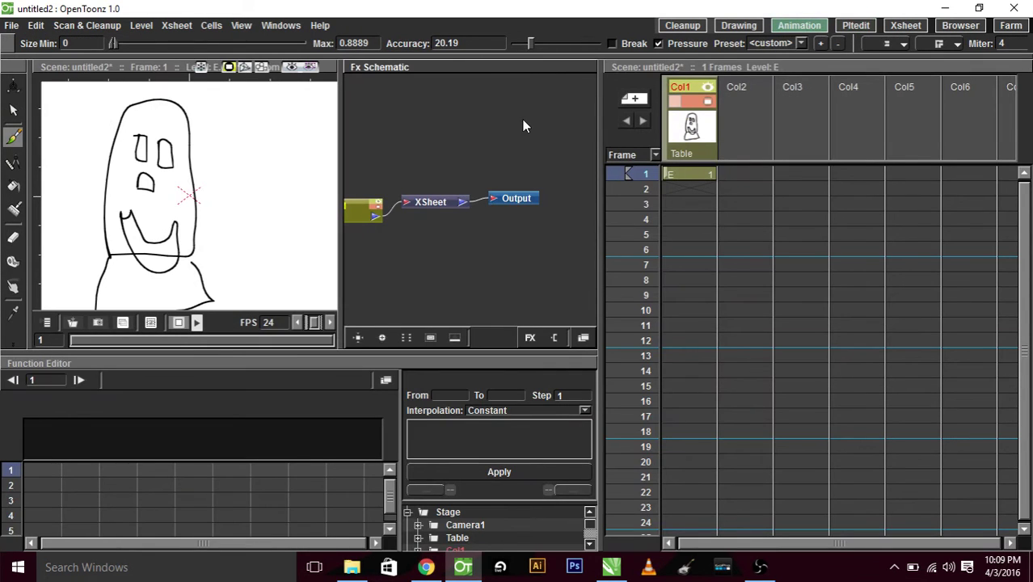
{"action": "scroll", "coordinate": [455, 156], "scroll_direction": "up", "scroll_amount": 2}
{"action": "scroll", "coordinate": [455, 156], "scroll_direction": "down", "scroll_amount": 5}
{"action": "scroll", "coordinate": [455, 156], "scroll_direction": "up", "scroll_amount": 2}
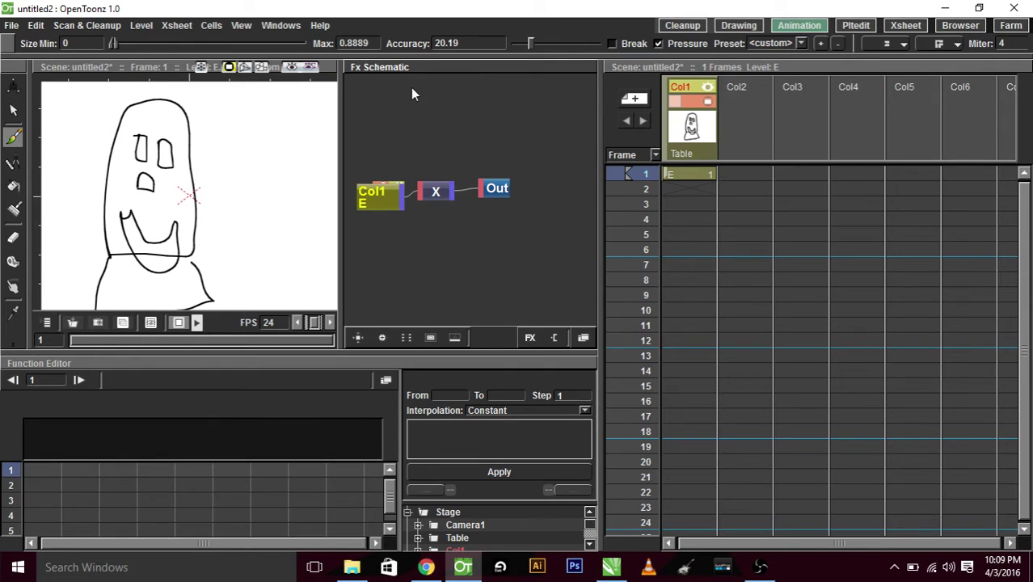
{"action": "left_click", "coordinate": [583, 338]}
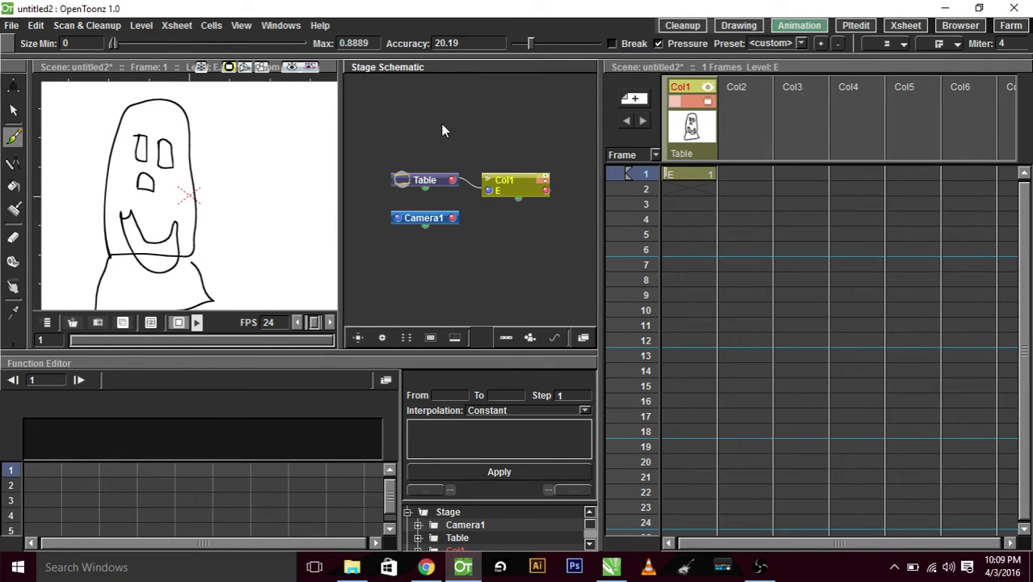
{"action": "left_click", "coordinate": [582, 338]}
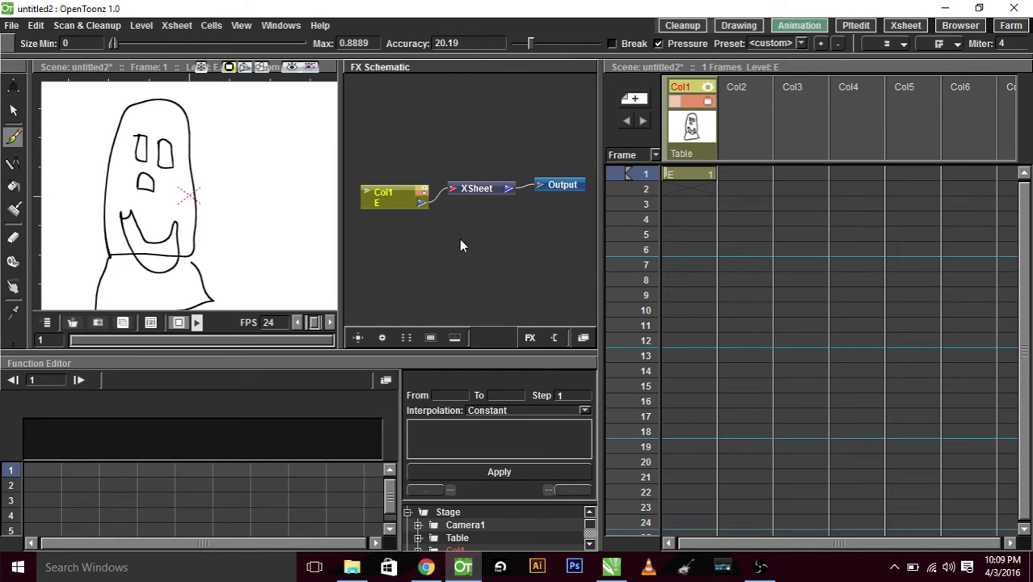
- Attach a Kaleido effect from Add FX > Background to the Col1 node
{"action": "right_click", "coordinate": [393, 198]}
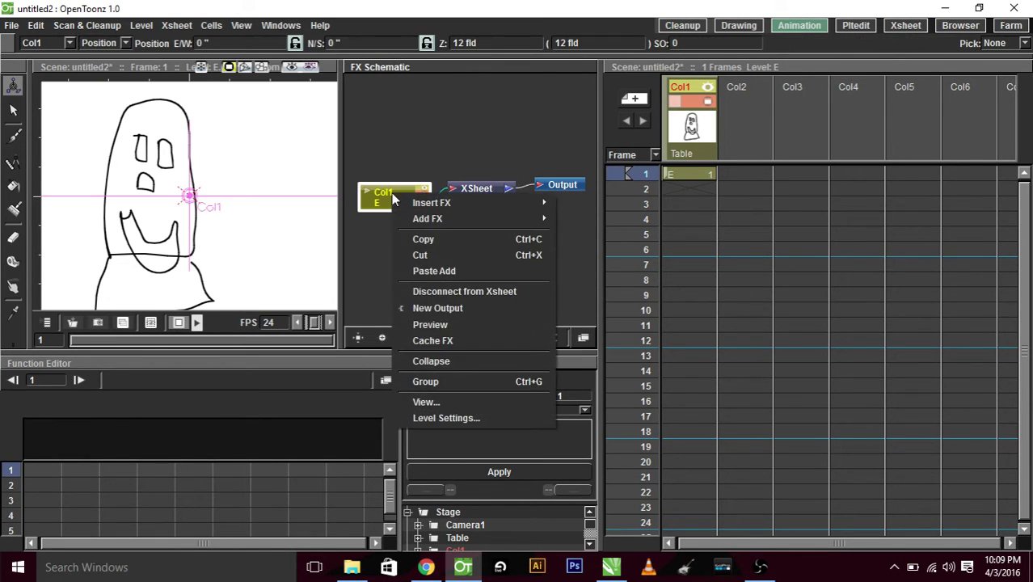
{"action": "mouse_move", "coordinate": [410, 219]}
{"action": "mouse_move", "coordinate": [576, 227]}
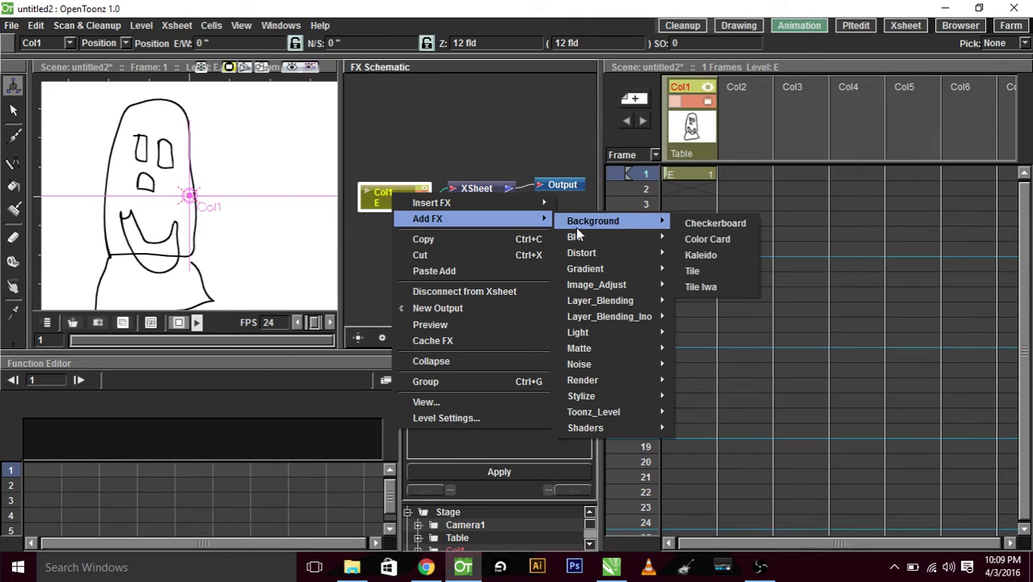
{"action": "left_click", "coordinate": [703, 262]}
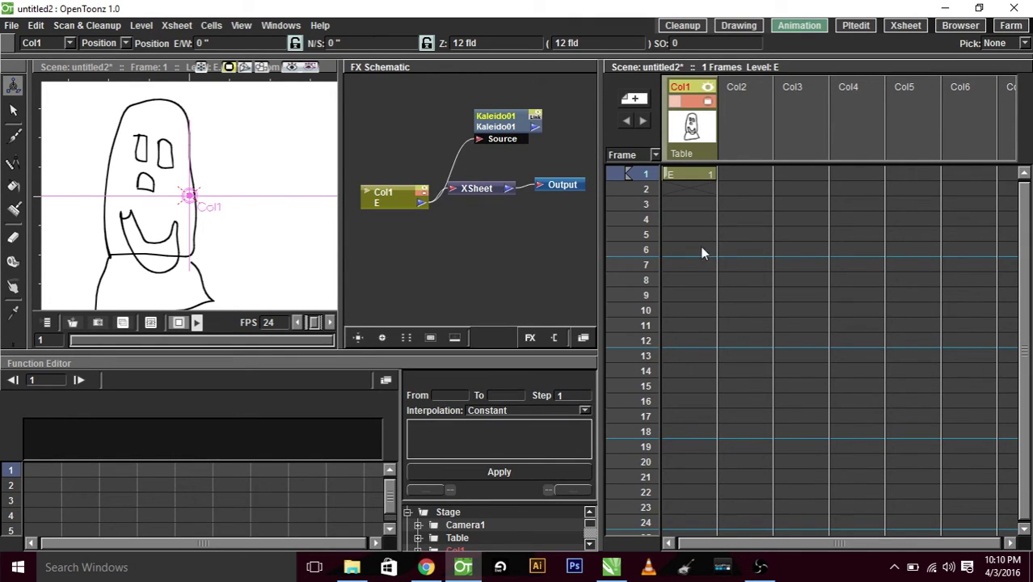
{"action": "left_click", "coordinate": [704, 178]}
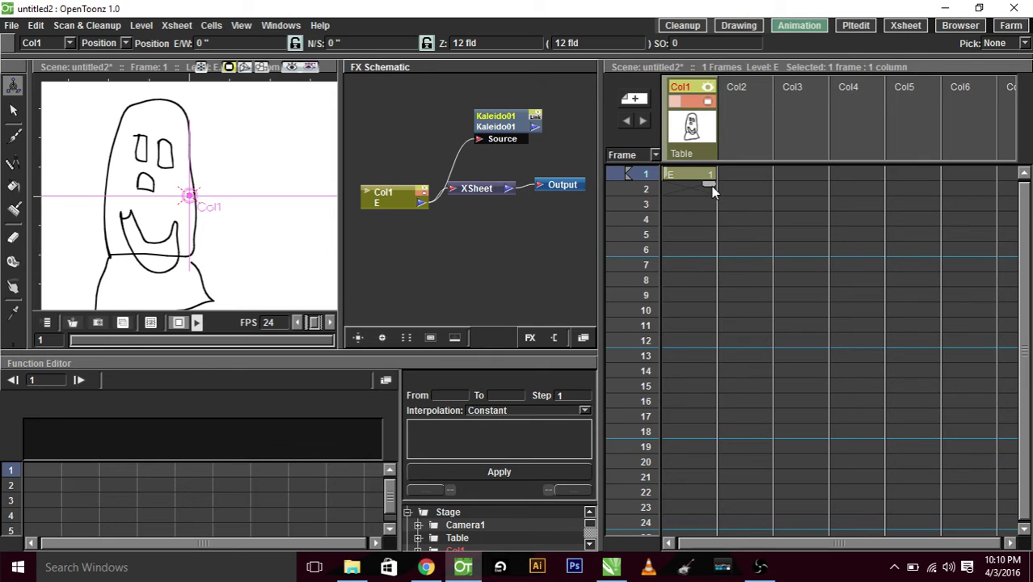
- Extend Col1's drawing through frame 12 and reposition the Col1 and Kaleido01 nodes
{"action": "left_click_drag", "start_coordinate": [714, 188], "coordinate": [701, 349]}
{"action": "left_click", "coordinate": [498, 132]}
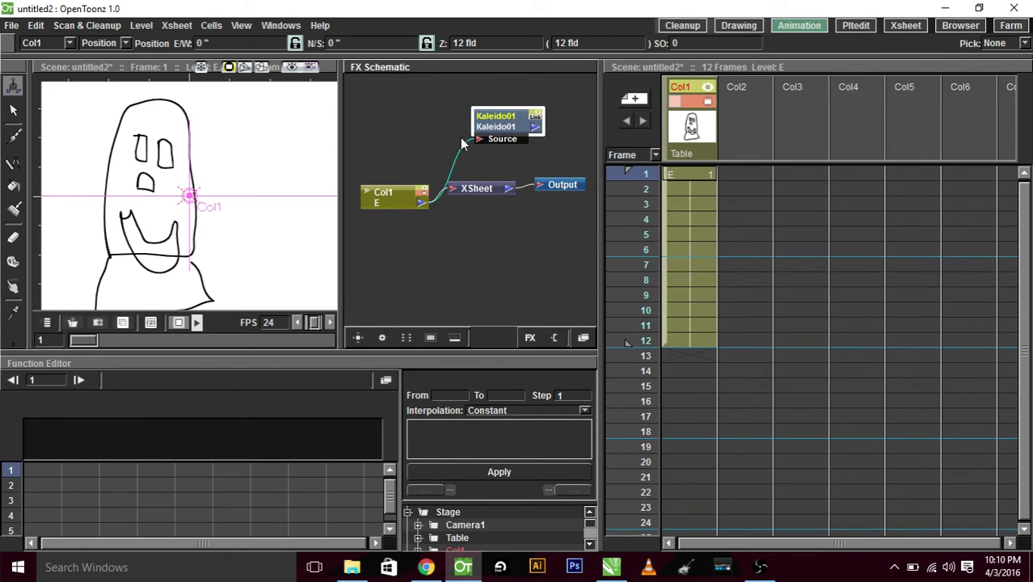
{"action": "left_click", "coordinate": [425, 201]}
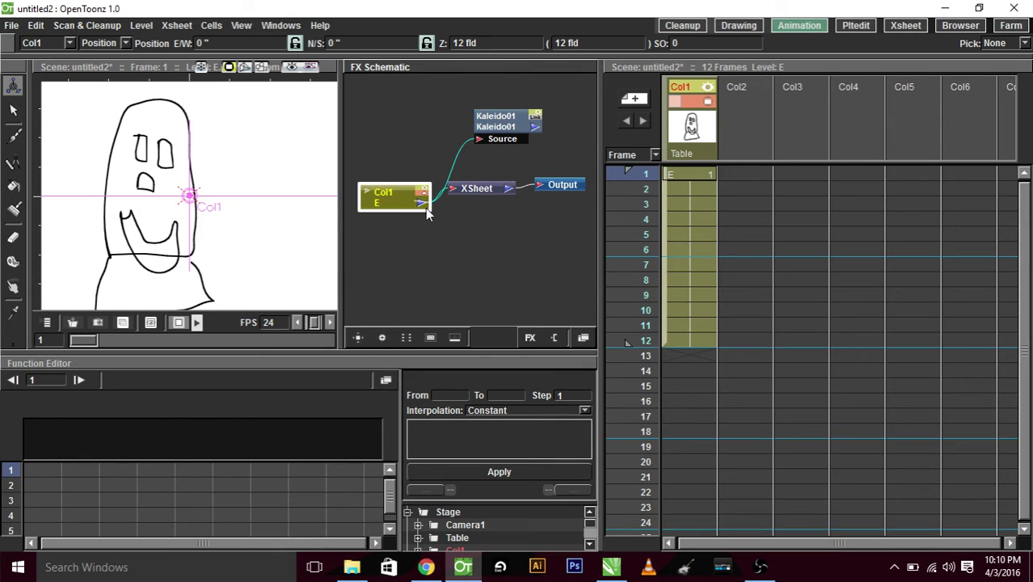
{"action": "left_click_drag", "start_coordinate": [410, 202], "coordinate": [364, 149]}
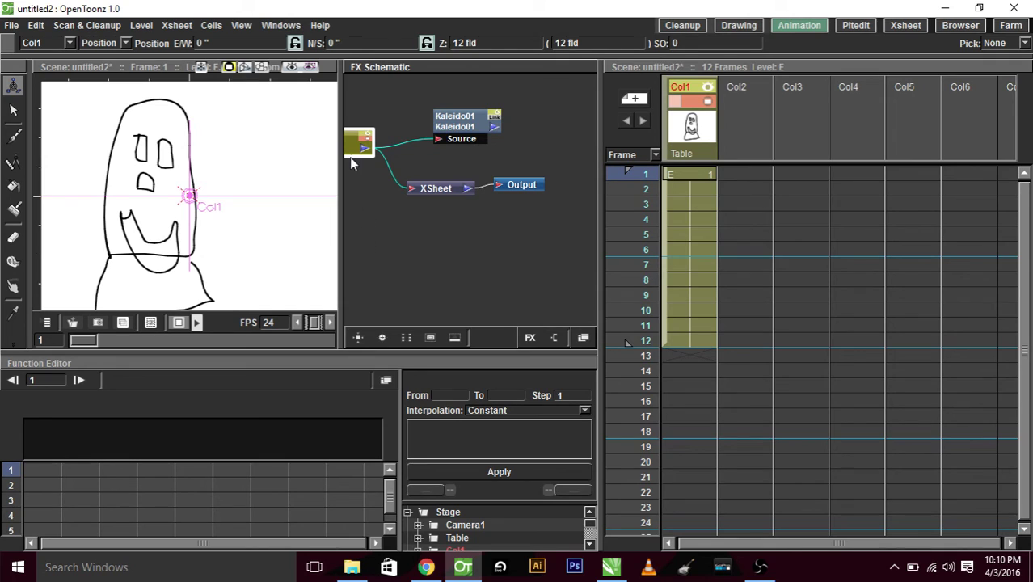
- Connect Col1's output to both the Kaleido01 Source port and the XSheet node
{"action": "left_click_drag", "start_coordinate": [354, 152], "coordinate": [394, 162]}
{"action": "left_click_drag", "start_coordinate": [425, 148], "coordinate": [437, 139]}
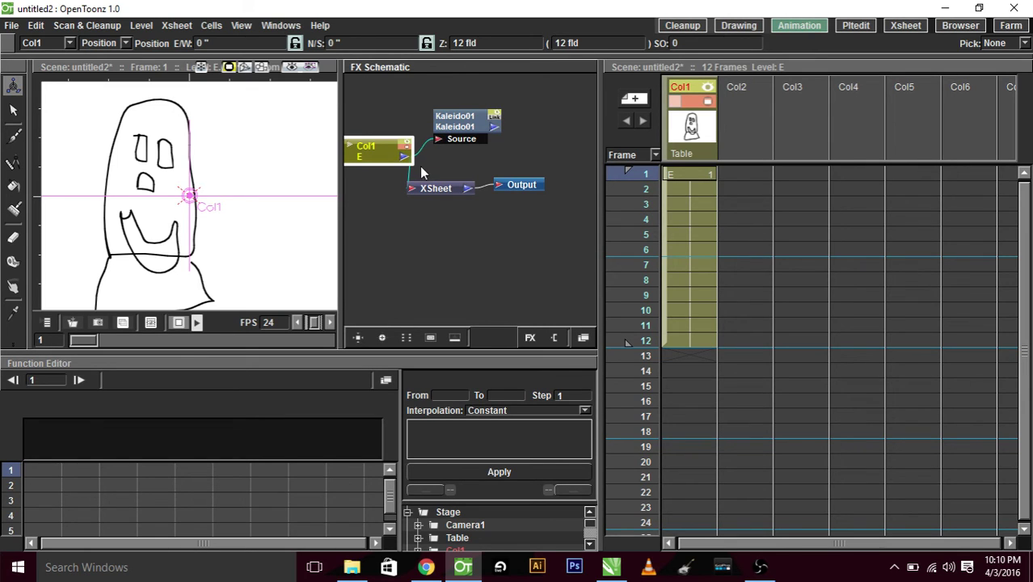
{"action": "left_click_drag", "start_coordinate": [411, 186], "coordinate": [411, 179]}
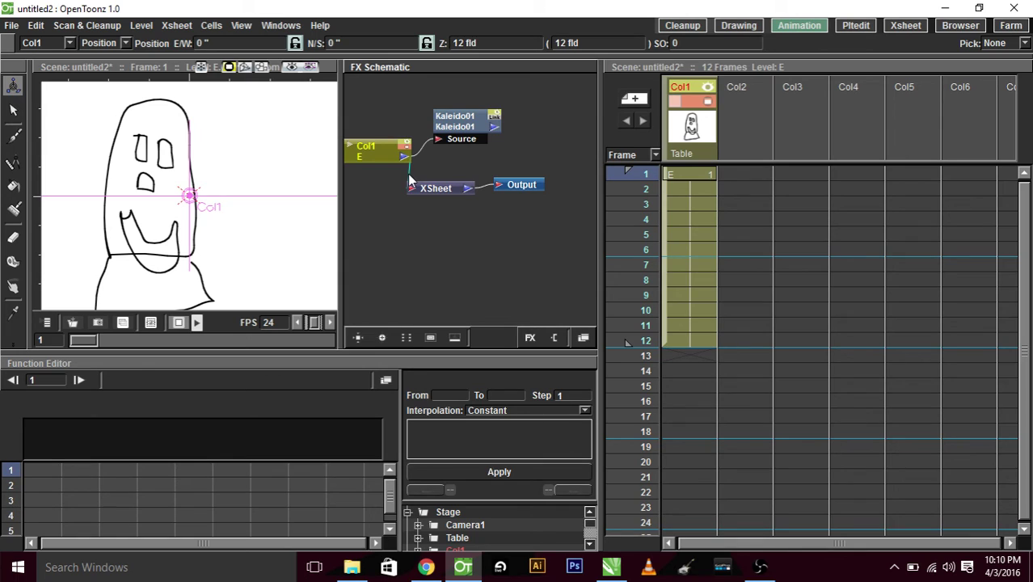
- Delete the Col1-to-XSheet link and connect Kaleido01's output into the XSheet node instead
{"action": "right_click", "coordinate": [408, 176]}
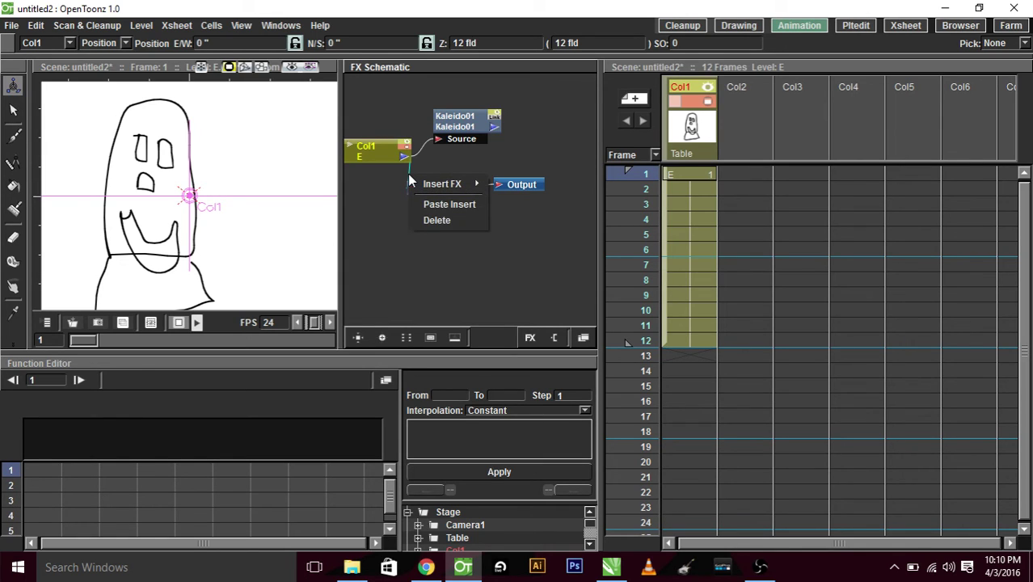
{"action": "left_click", "coordinate": [434, 221]}
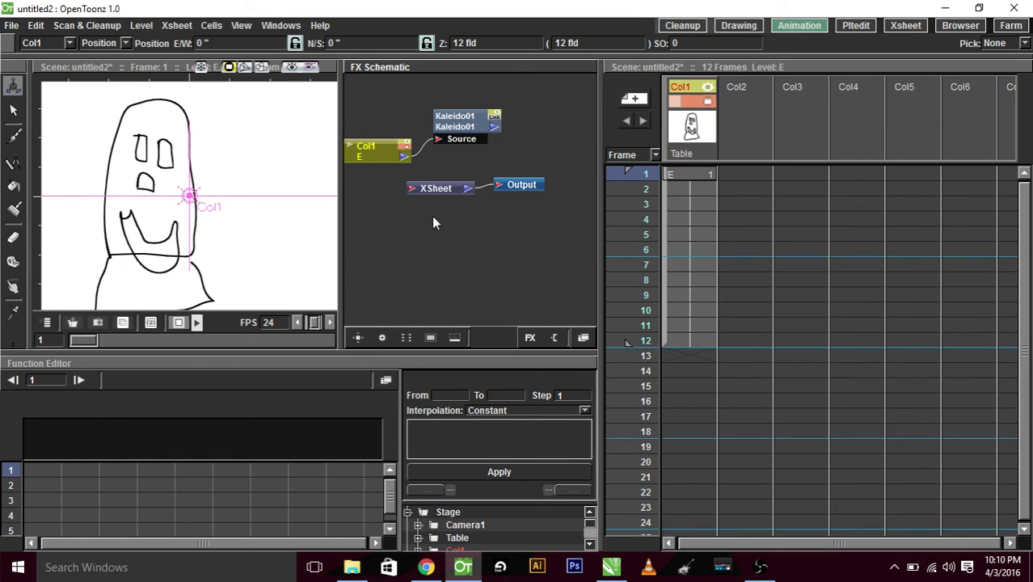
{"action": "left_click", "coordinate": [494, 131]}
{"action": "left_click_drag", "start_coordinate": [463, 156], "coordinate": [414, 188]}
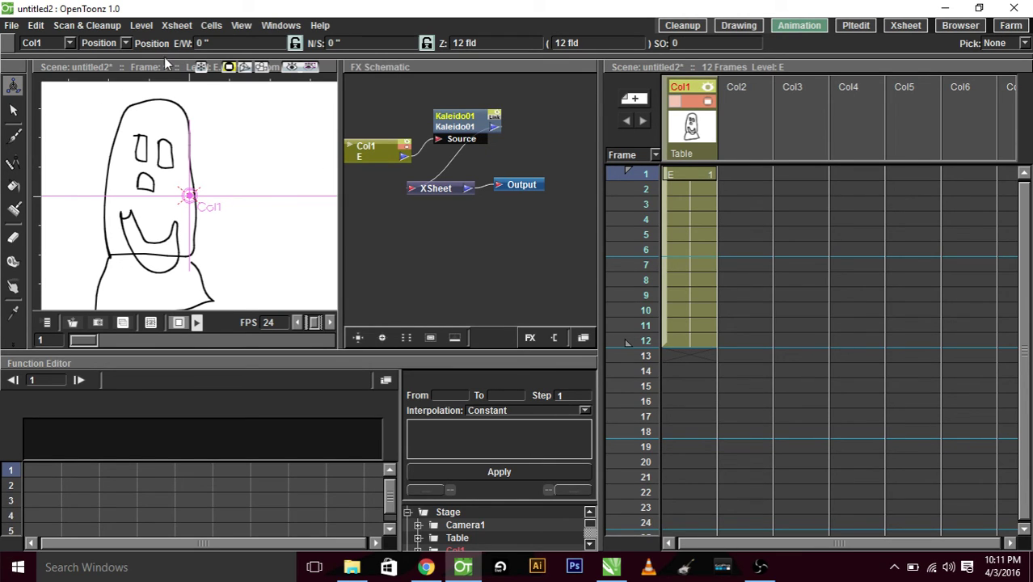
- Render the scene with File > Render, play the 24 frames in the Flipbook, then close it
{"action": "left_click", "coordinate": [7, 26]}
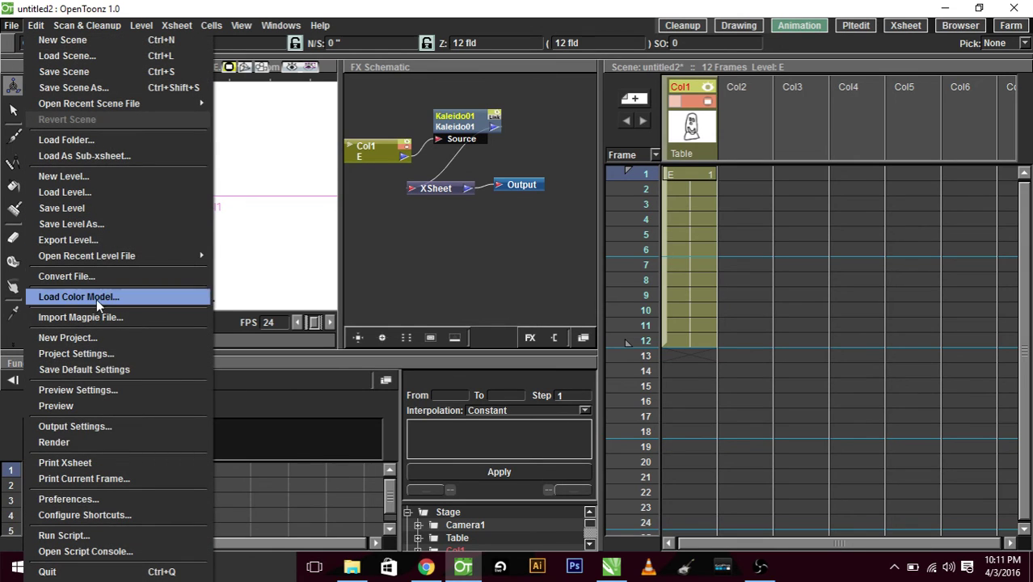
{"action": "left_click", "coordinate": [84, 438]}
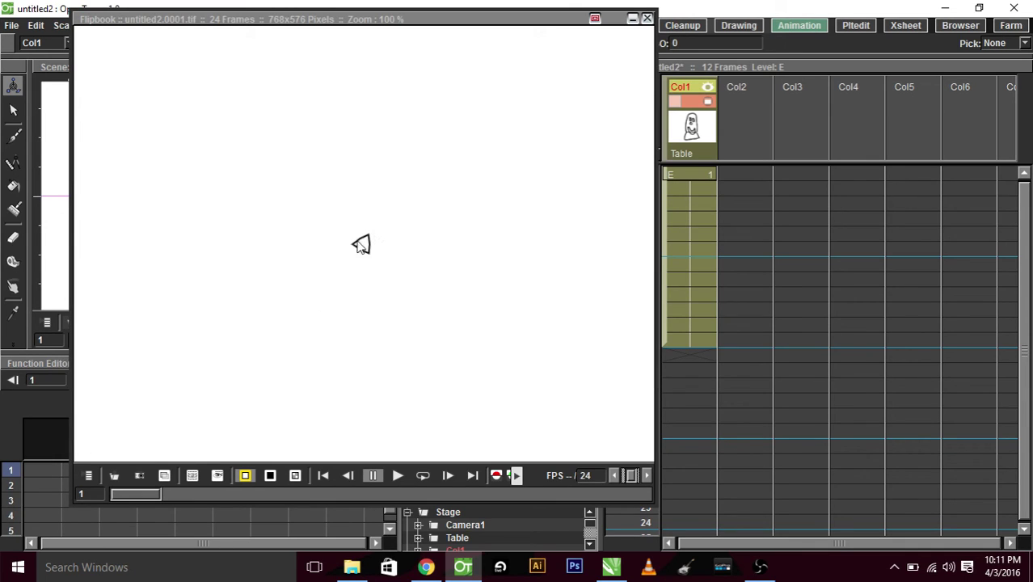
{"action": "left_click", "coordinate": [399, 476]}
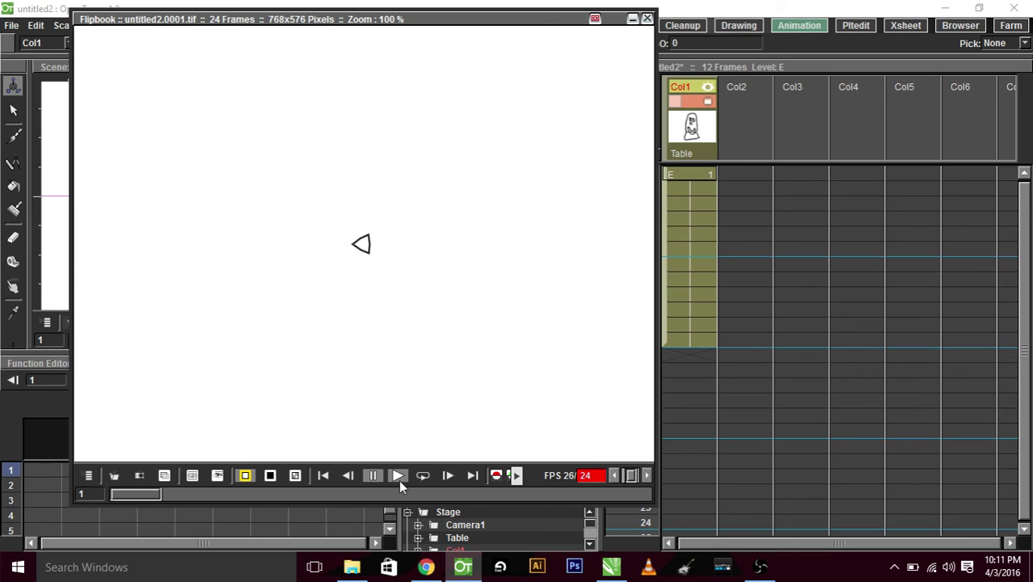
{"action": "left_click", "coordinate": [647, 18]}
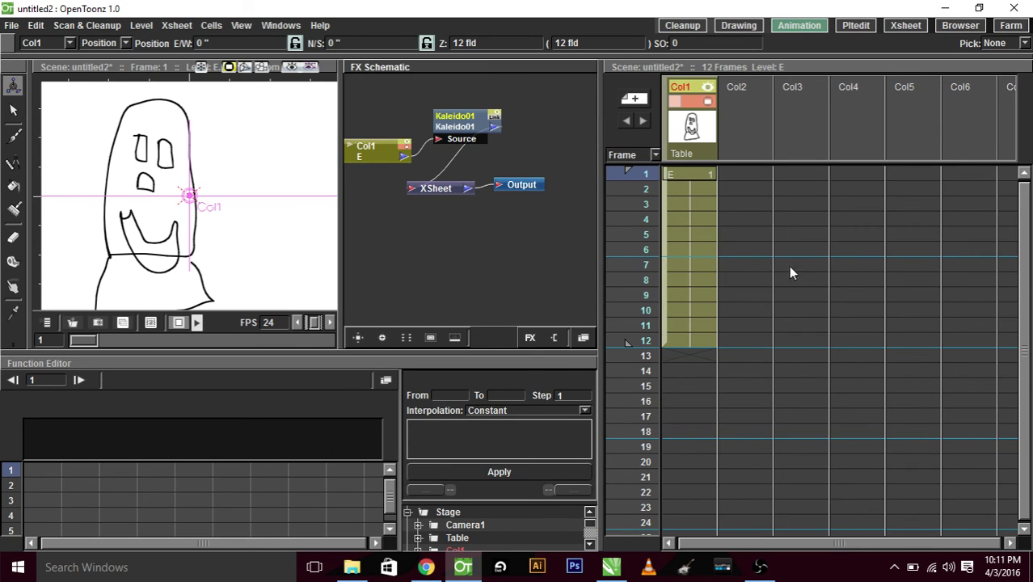
- At frame 12, move Col1's drawing right to E/W 3.26 in and N/S -0.08 in
{"action": "left_click", "coordinate": [692, 176]}
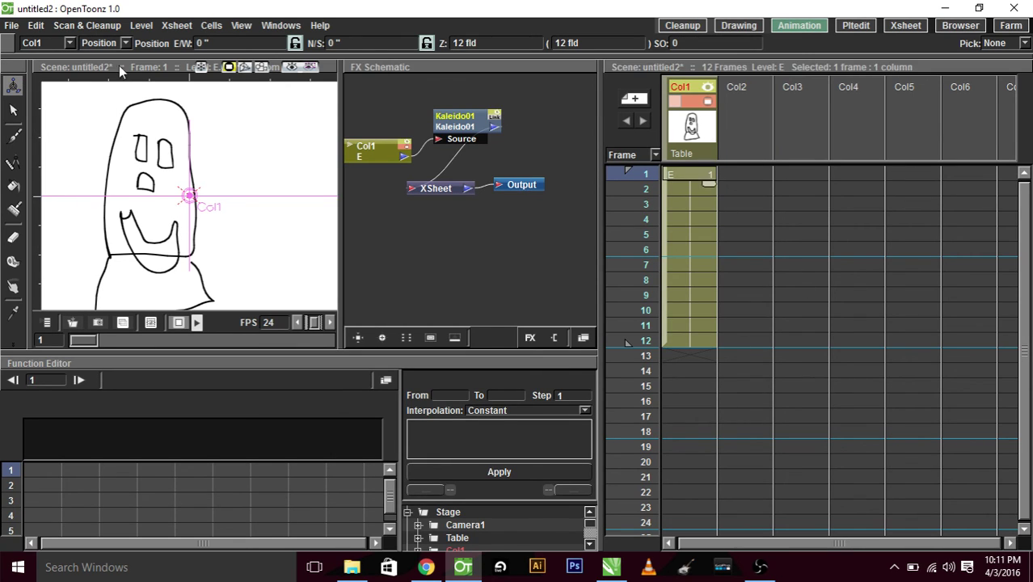
{"action": "left_click", "coordinate": [691, 339]}
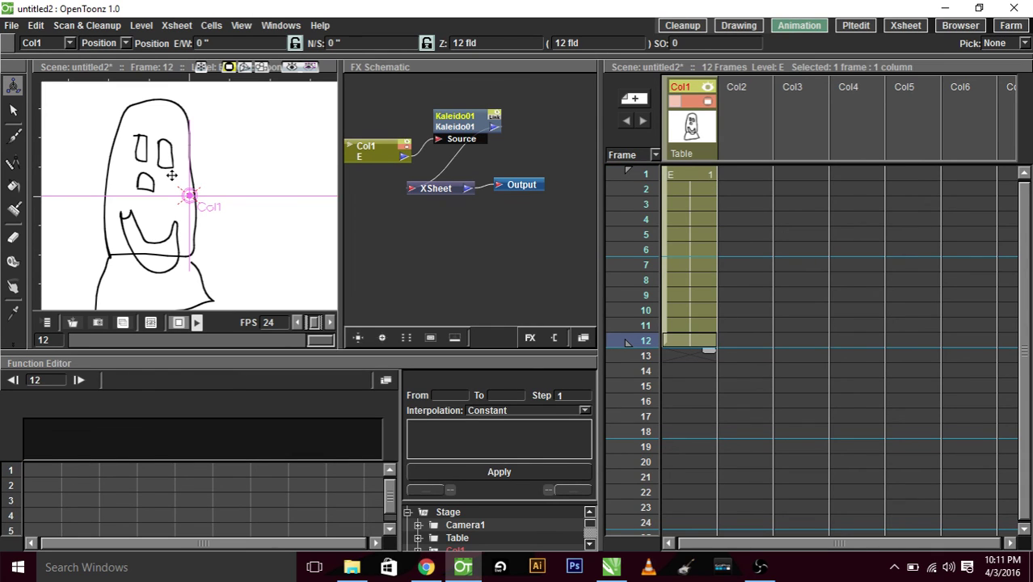
{"action": "left_click_drag", "start_coordinate": [173, 176], "coordinate": [303, 179]}
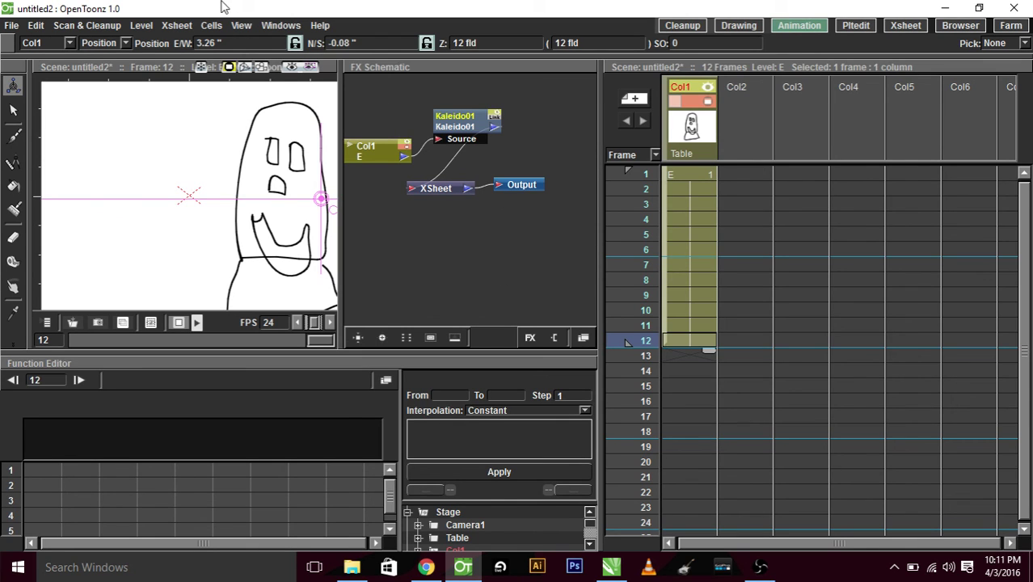
- Re-render the 24-frame position-animated scene, play it in the Flipbook, then close the preview
{"action": "left_click", "coordinate": [12, 25]}
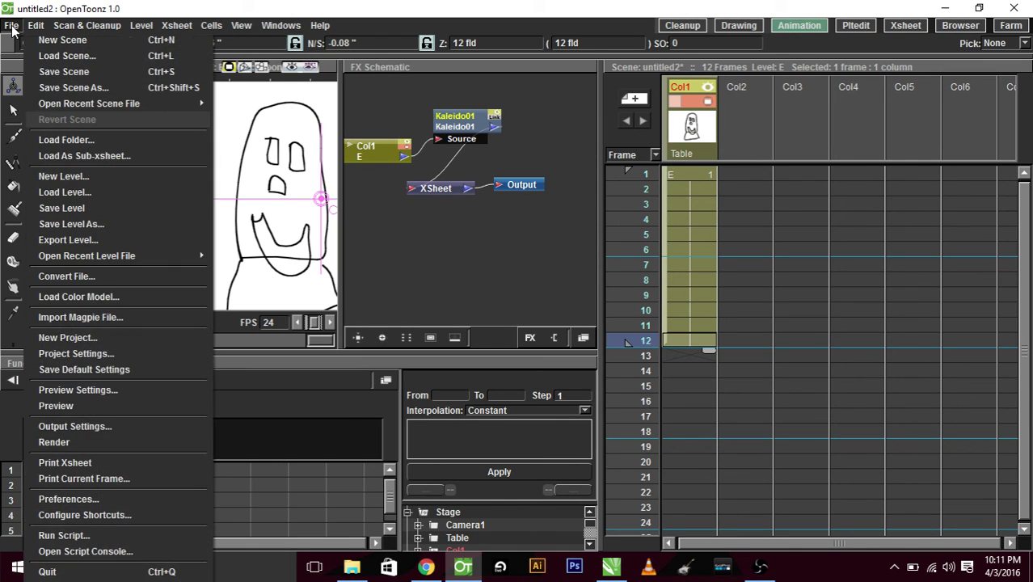
{"action": "left_click", "coordinate": [49, 442]}
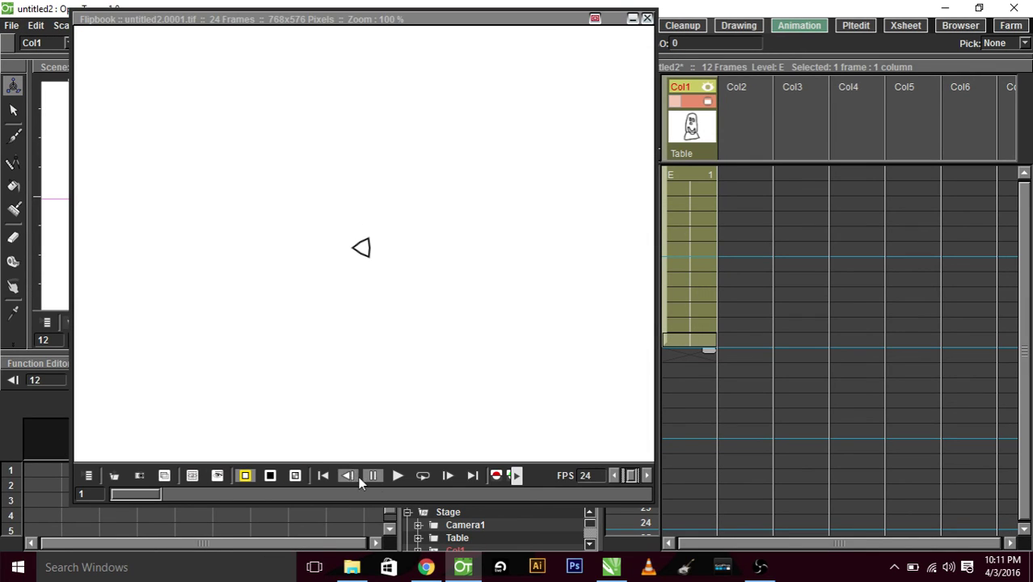
{"action": "left_click", "coordinate": [396, 475]}
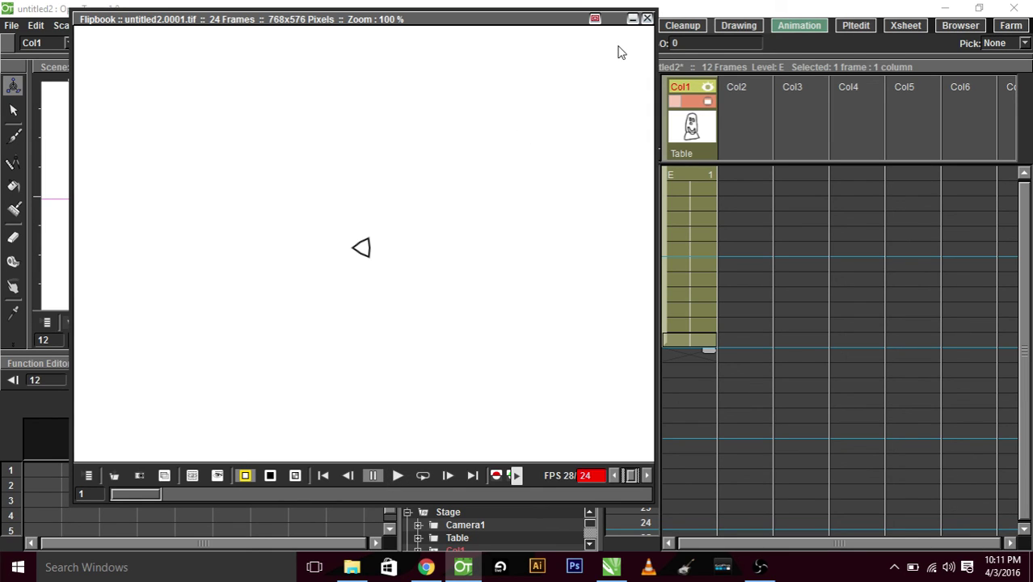
{"action": "left_click", "coordinate": [647, 18]}
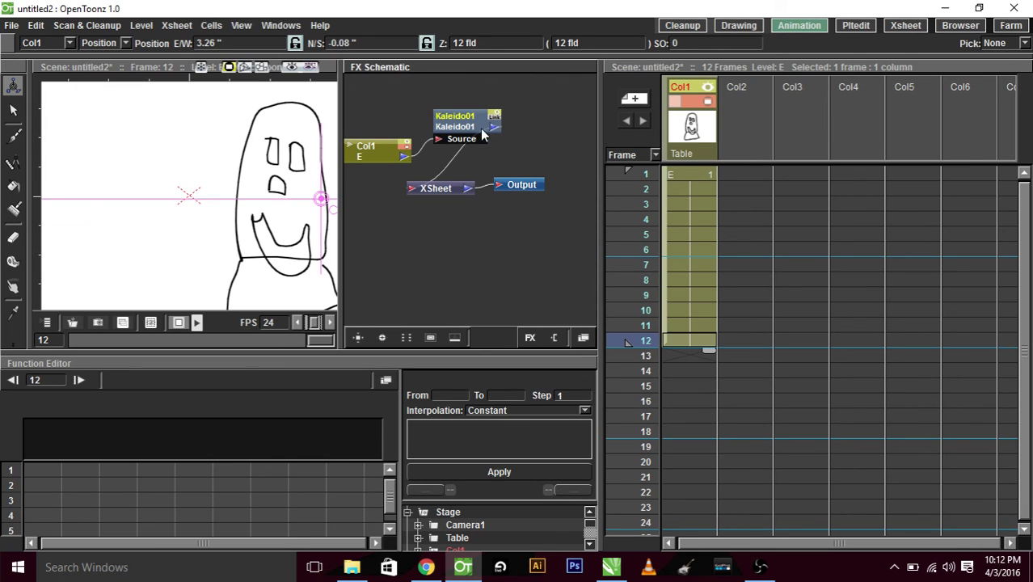